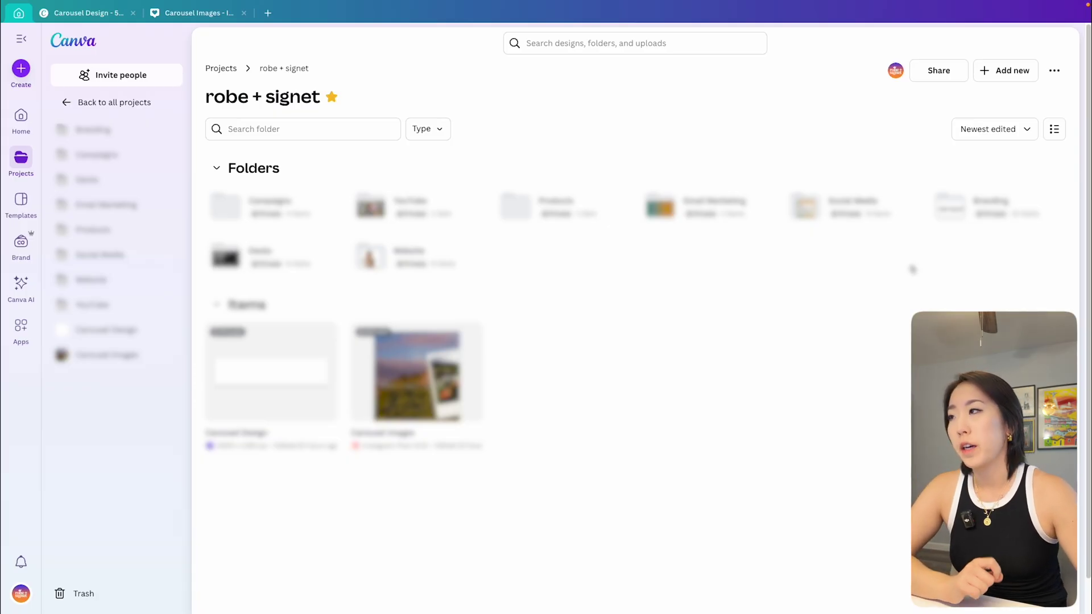
# - Create a new custom-size design 5400 px wide and 1350 px high
pyautogui.click(1000, 69)
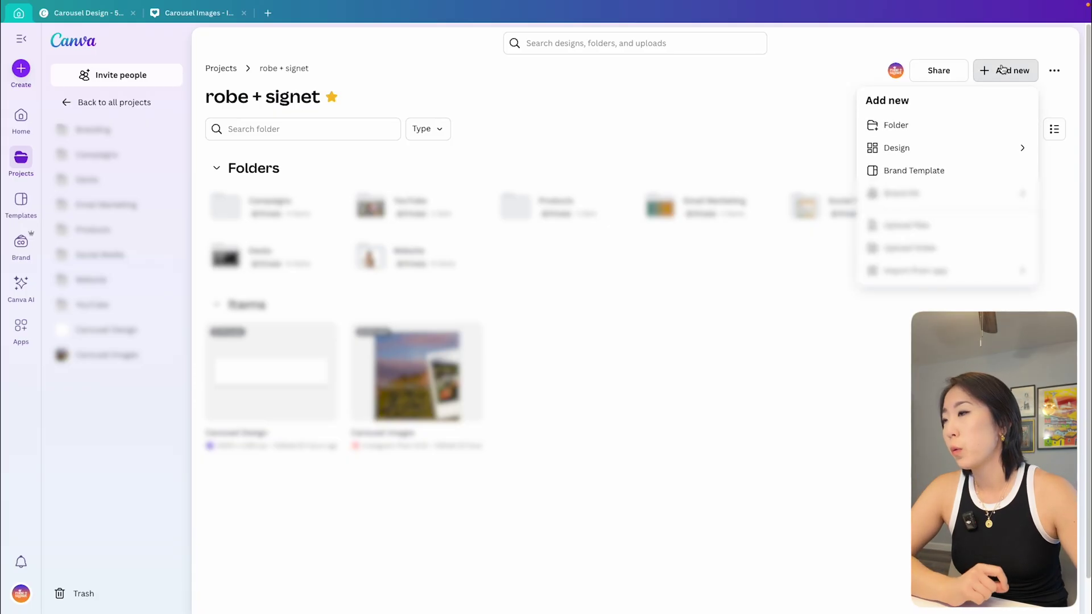
pyautogui.click(1013, 149)
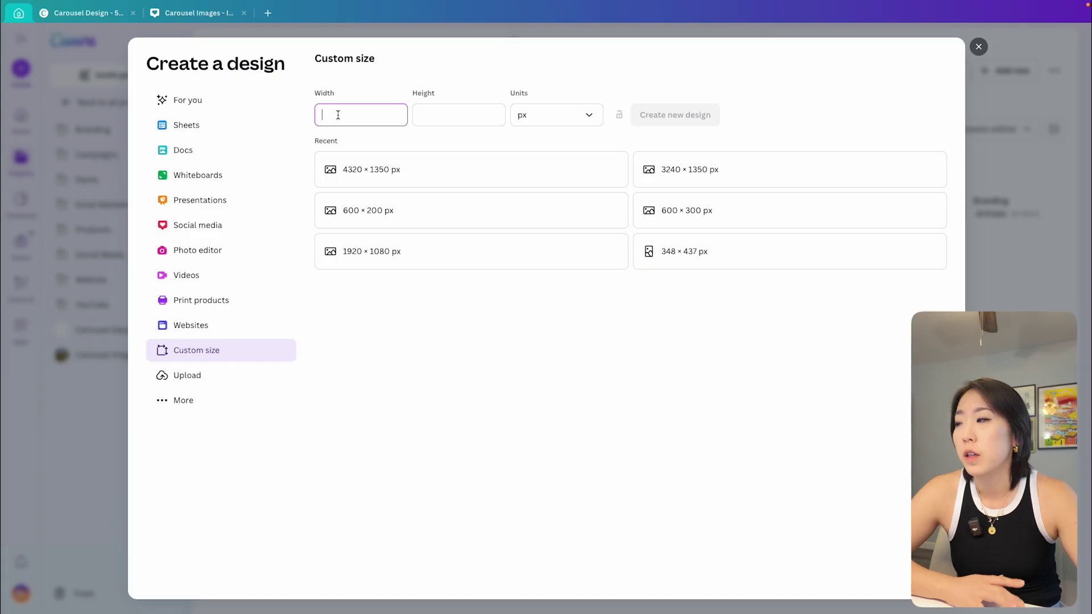
pyautogui.write('5400')
pyautogui.click(481, 108)
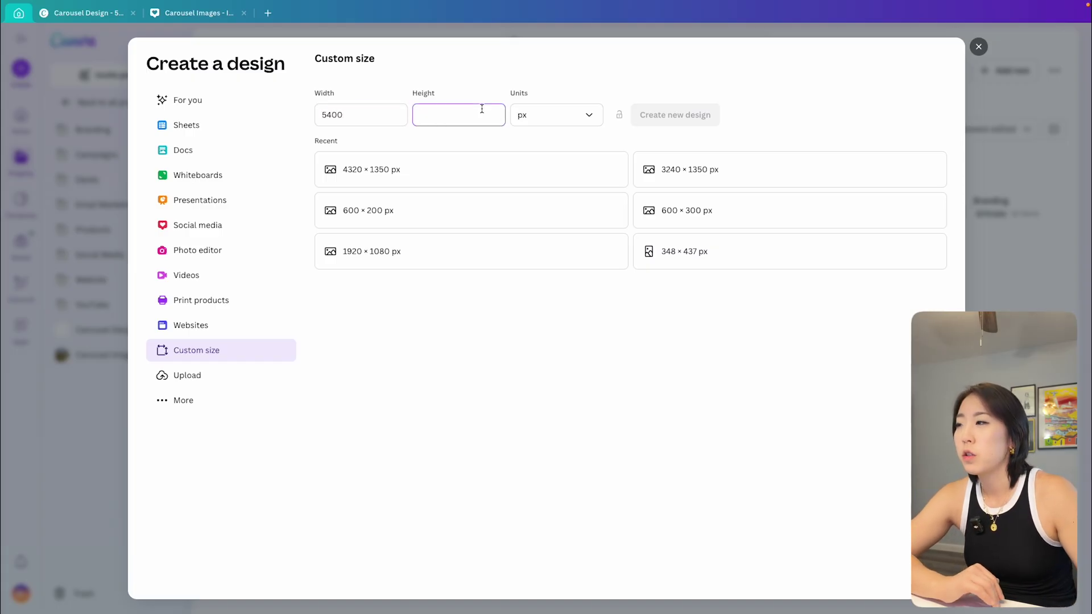
pyautogui.write('1350')
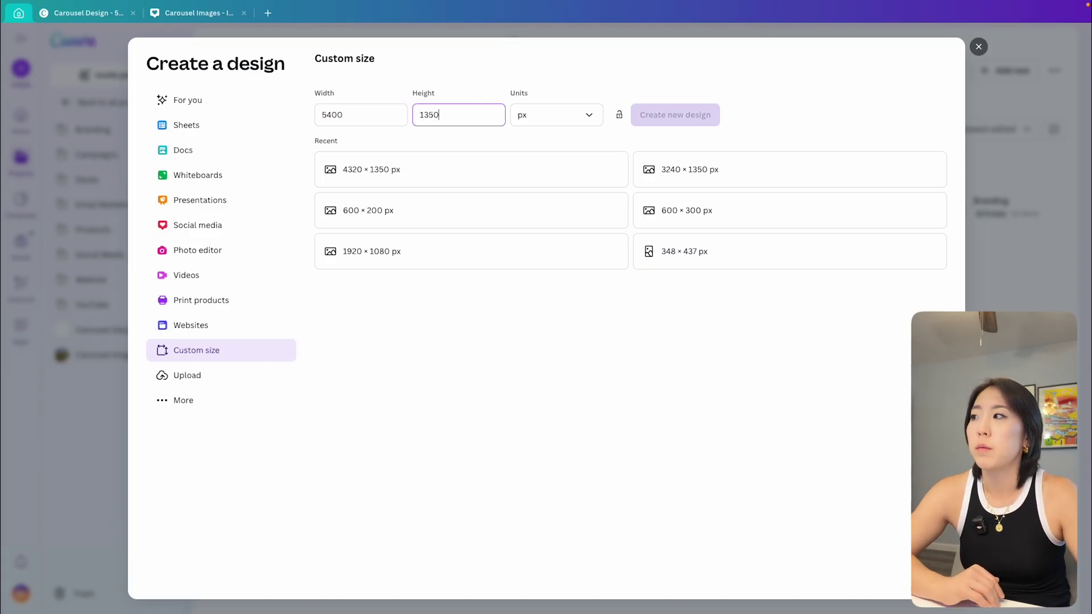
pyautogui.click(699, 121)
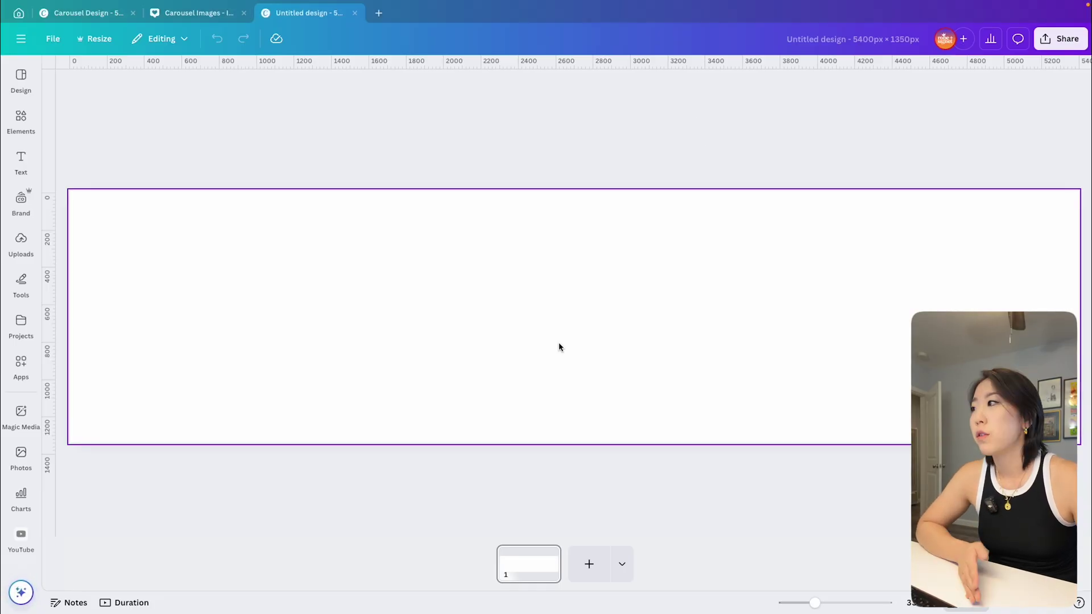
# - Add custom guides that split the canvas into 5 columns with a 0 px gap
pyautogui.click(56, 37)
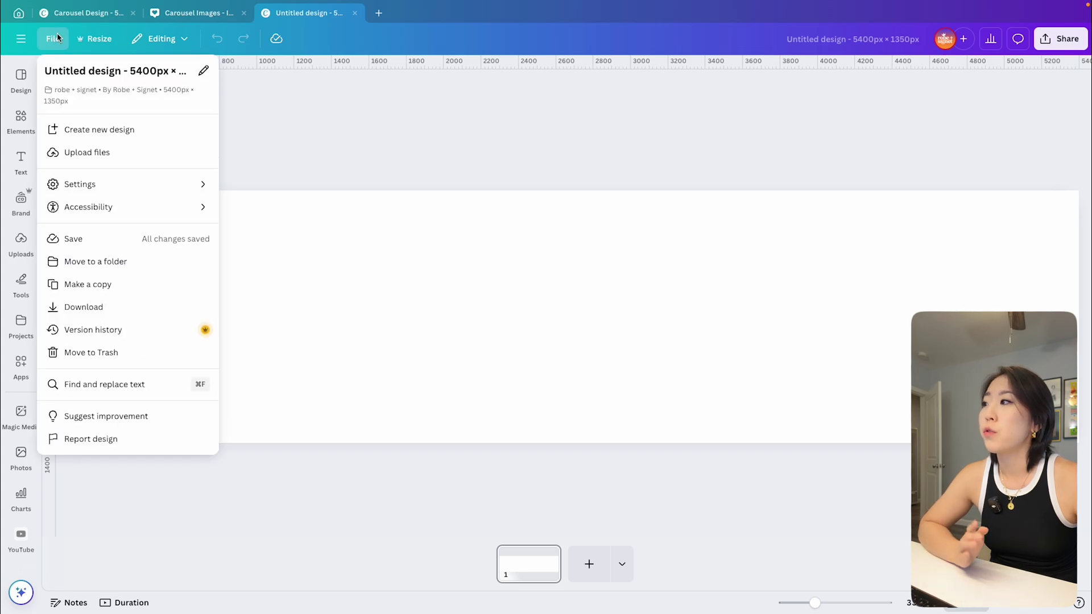
pyautogui.click(130, 183)
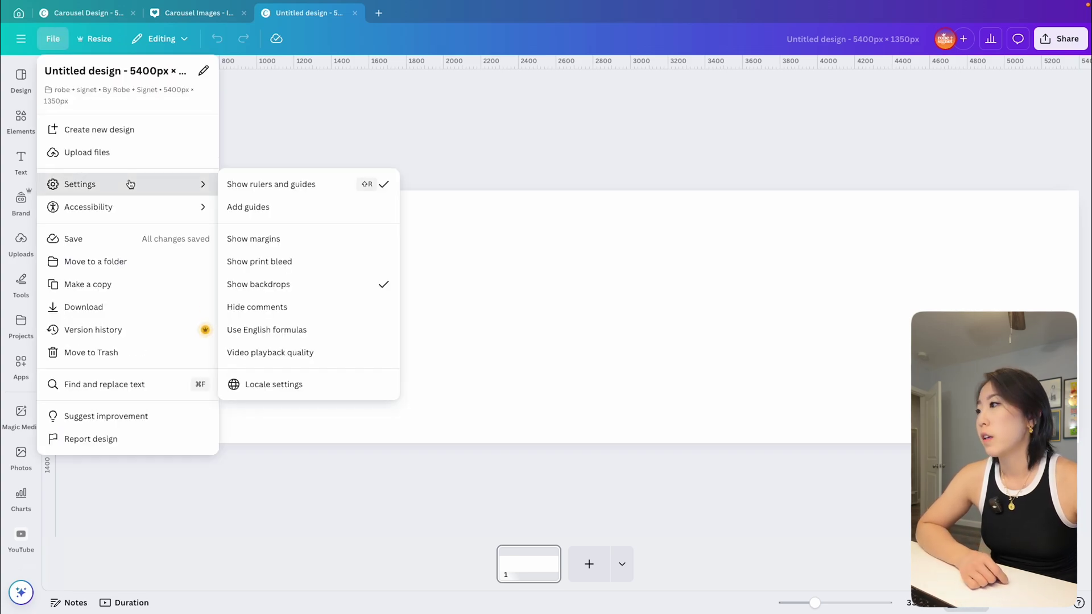
pyautogui.click(277, 206)
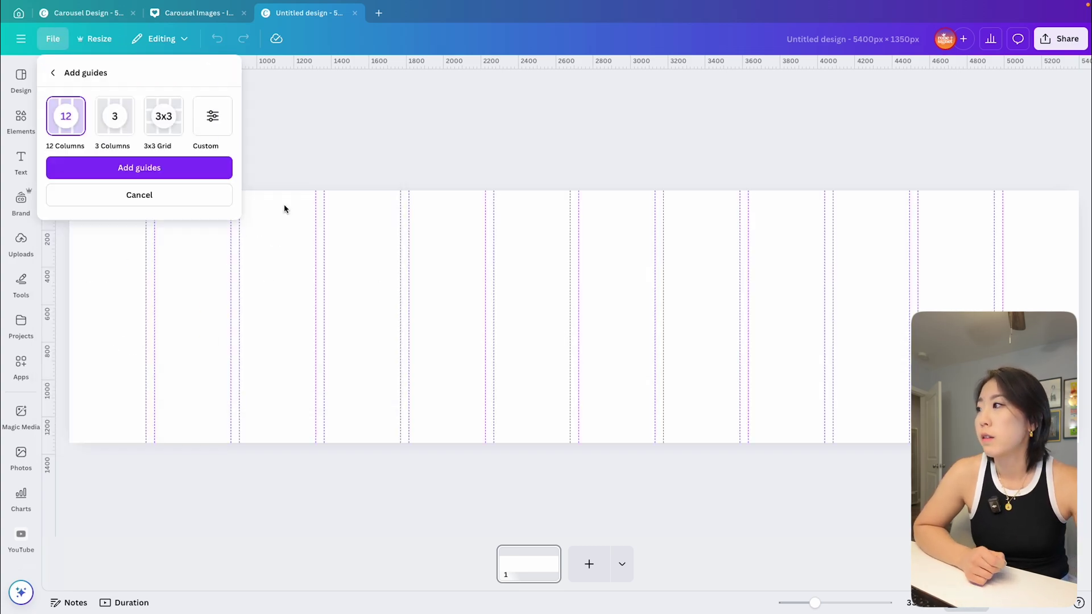
pyautogui.click(204, 126)
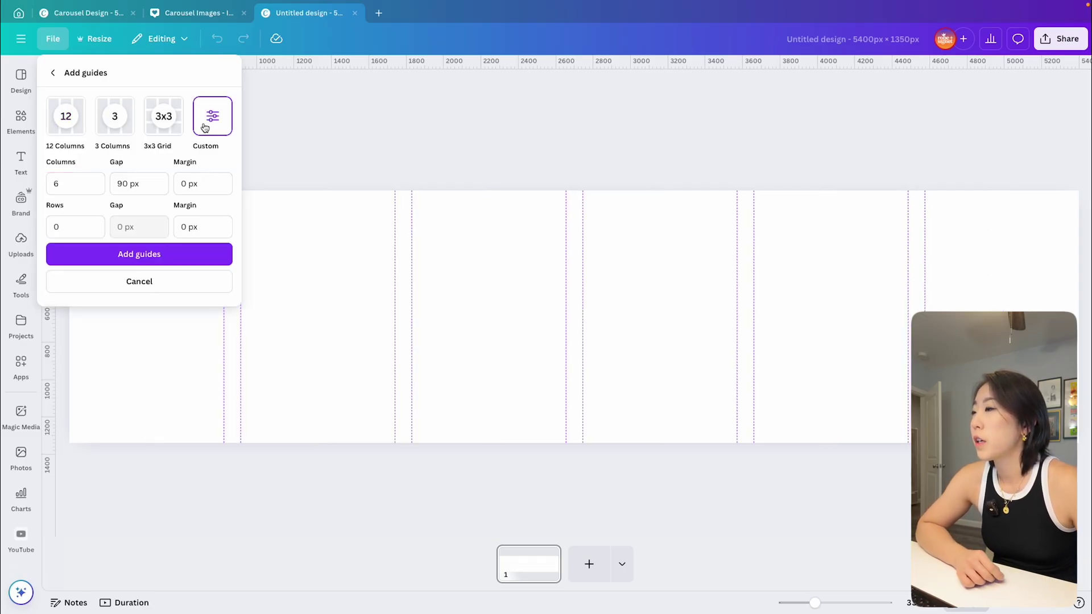
pyautogui.click(74, 183)
pyautogui.press('BackSpace')
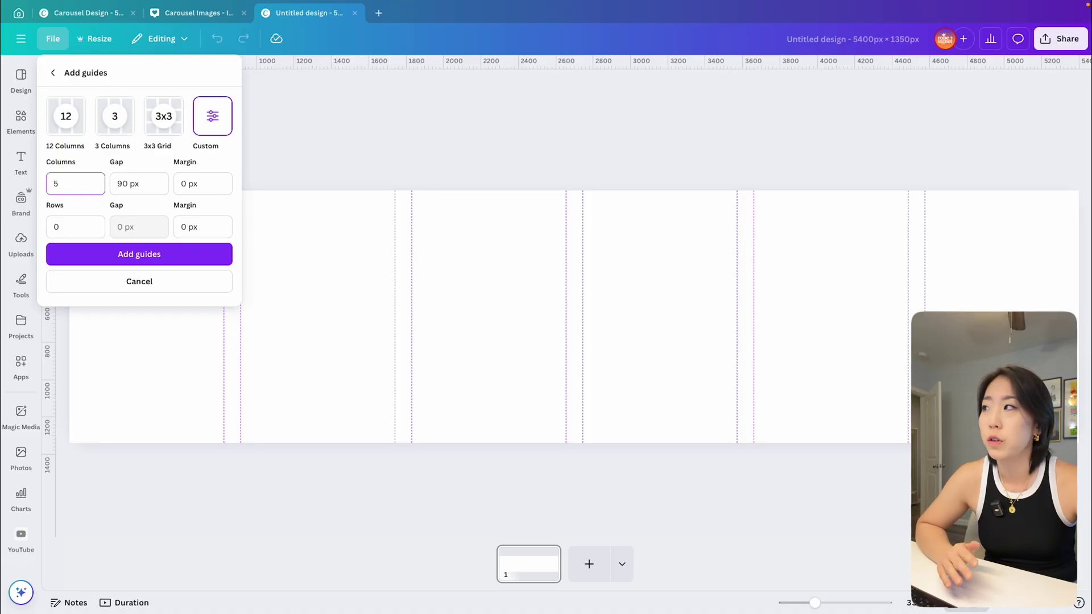
pyautogui.click(136, 184)
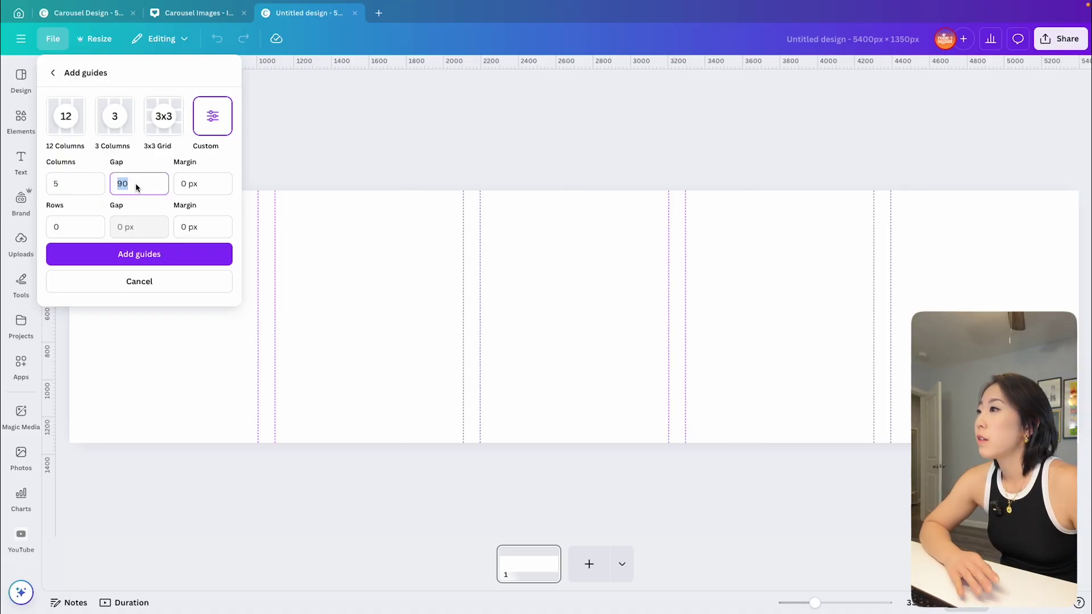
pyautogui.write('0')
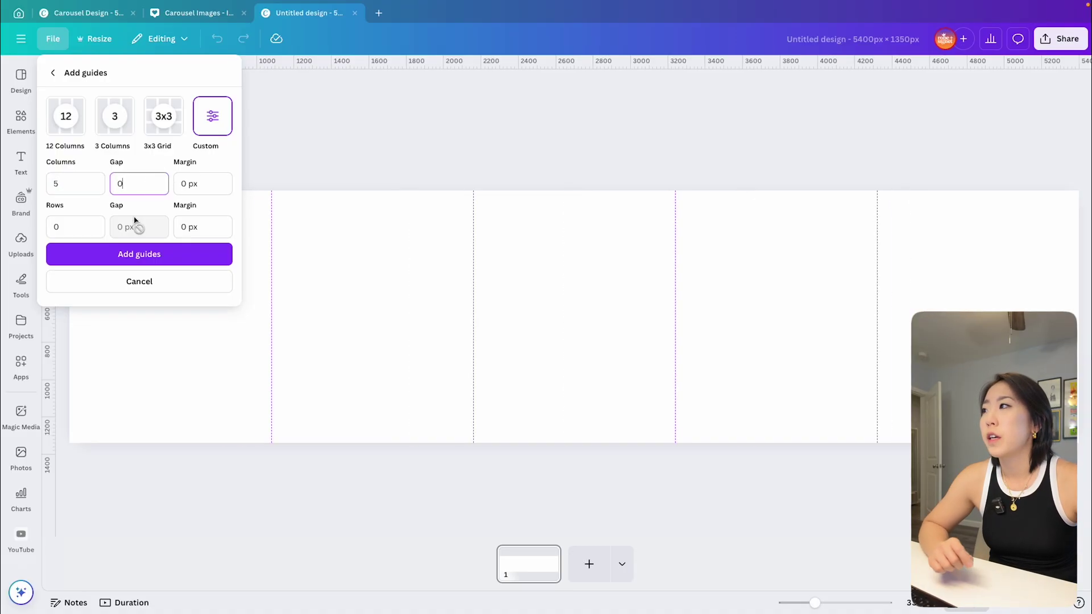
pyautogui.click(104, 257)
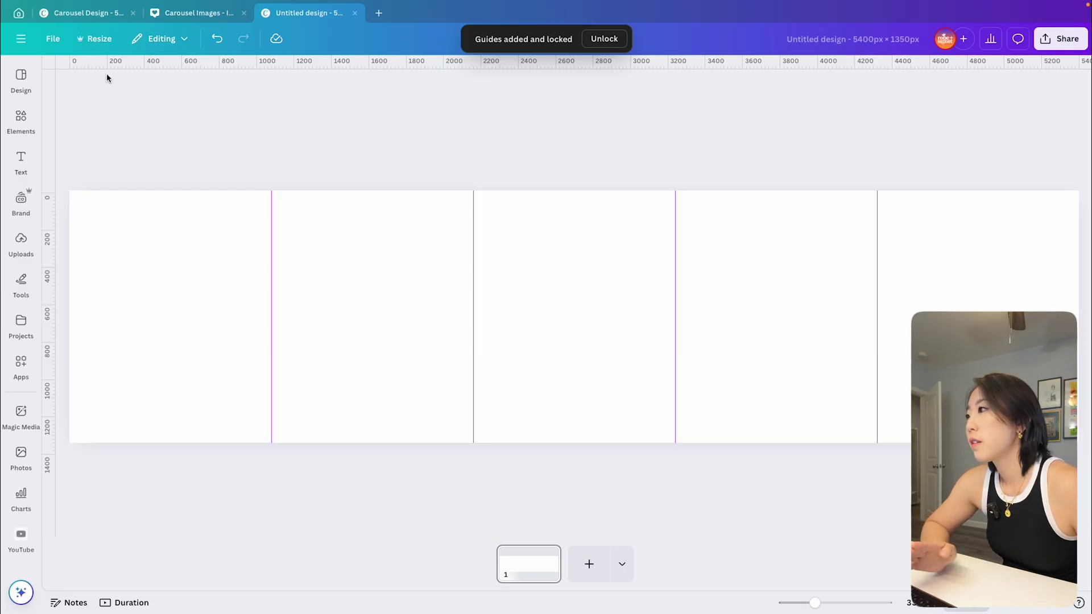
# - In the Carousel Design, set the download to include only the current page 2
pyautogui.click(99, 14)
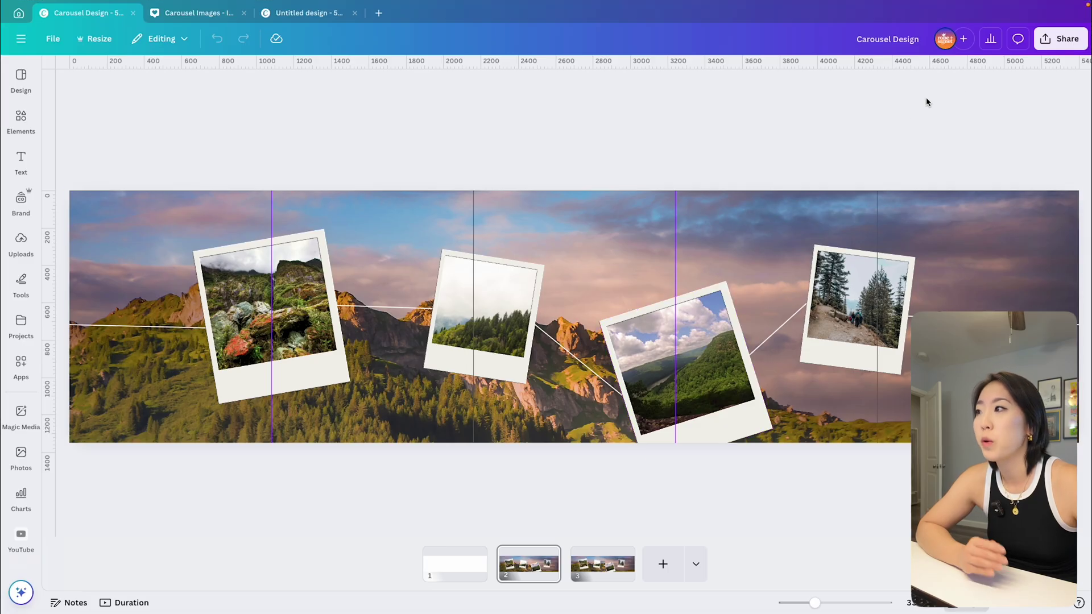
pyautogui.click(1065, 43)
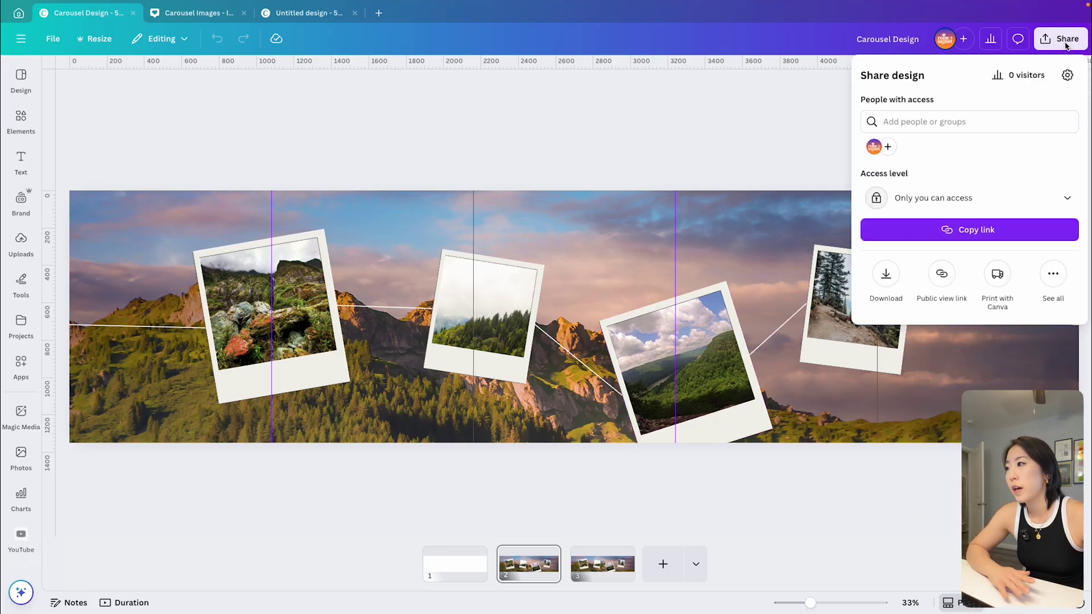
pyautogui.click(885, 274)
pyautogui.click(954, 276)
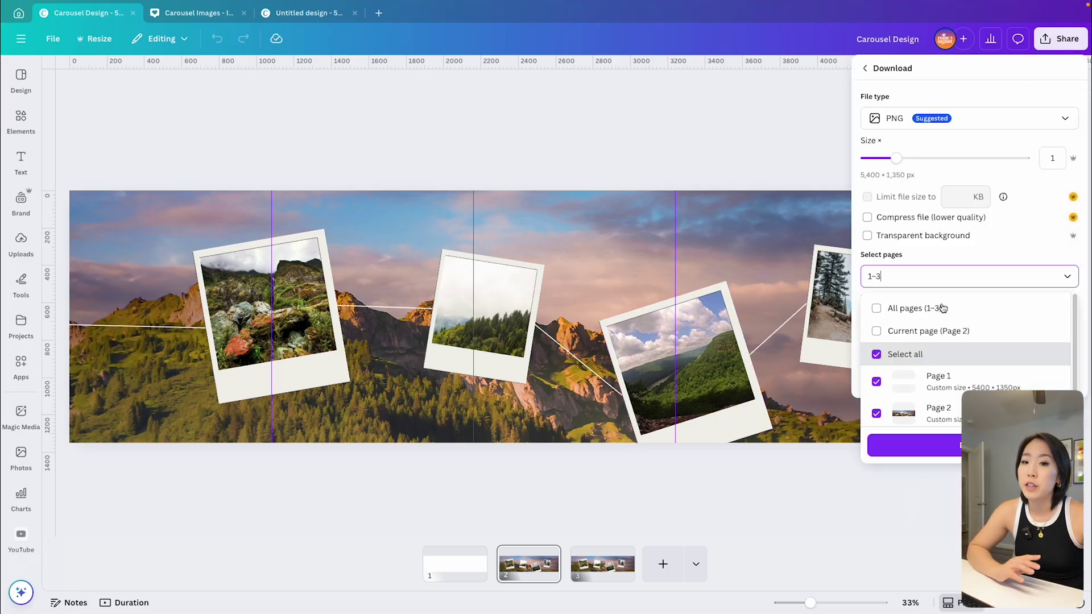
pyautogui.click(879, 353)
pyautogui.click(878, 331)
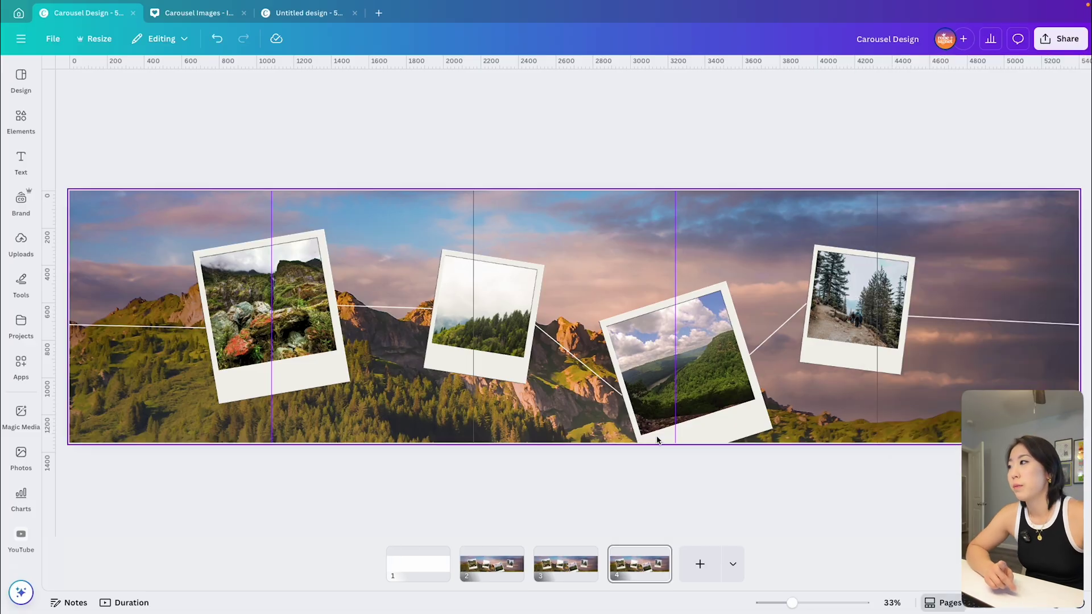
# - Open the Image Splitter app and load the panorama image from the canvas
pyautogui.click(21, 364)
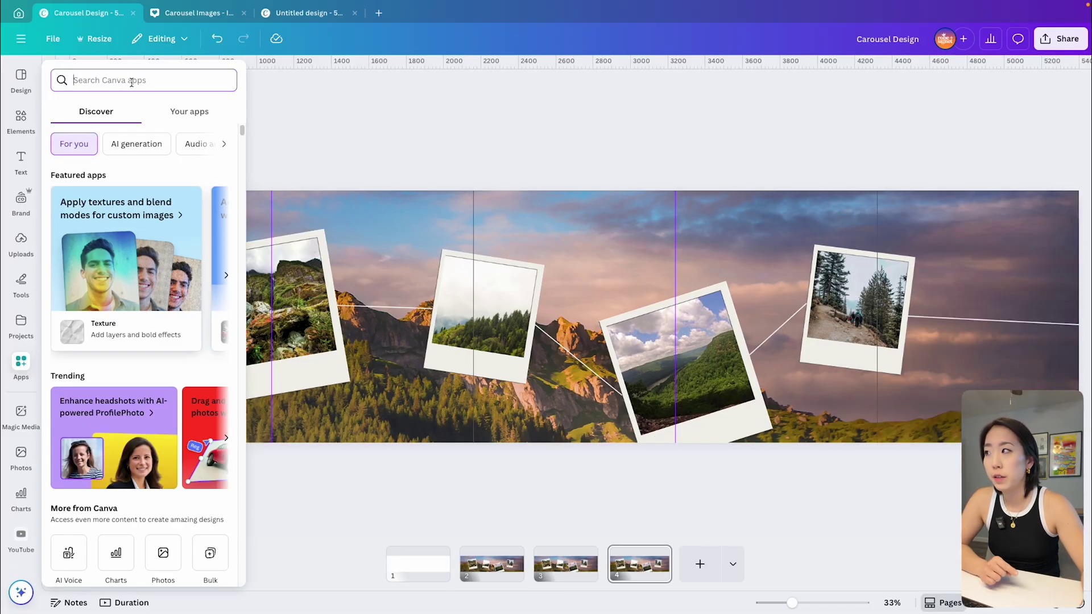
pyautogui.write('image splitter')
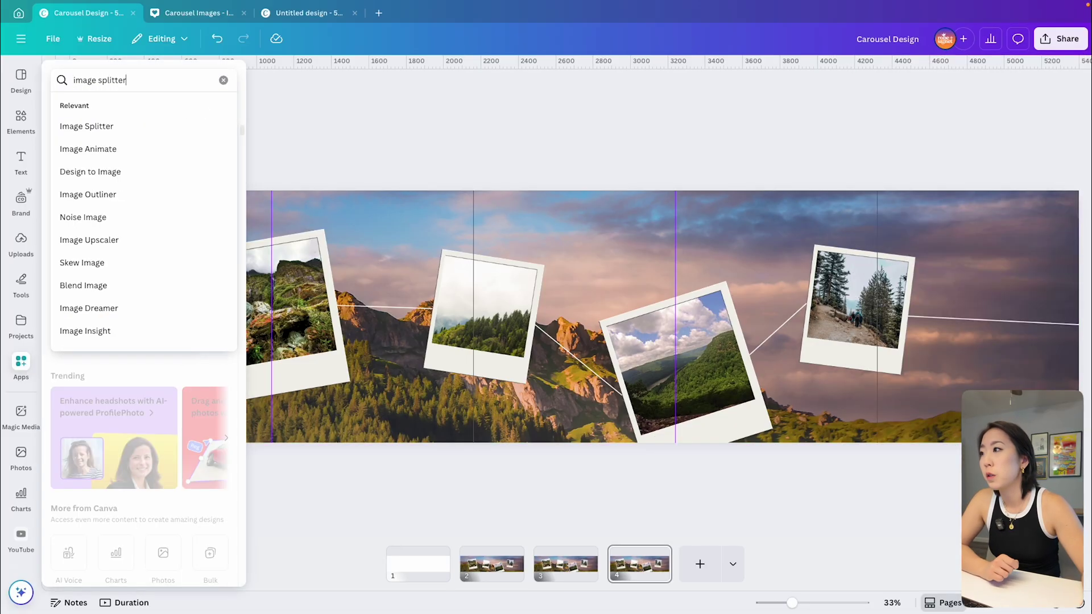
pyautogui.click(138, 124)
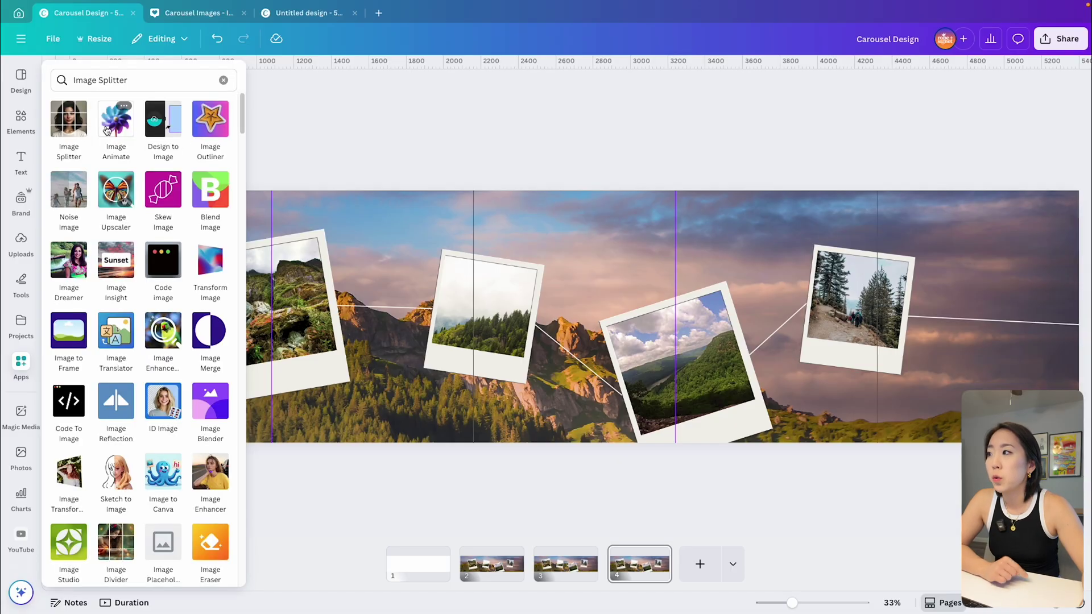
pyautogui.click(59, 126)
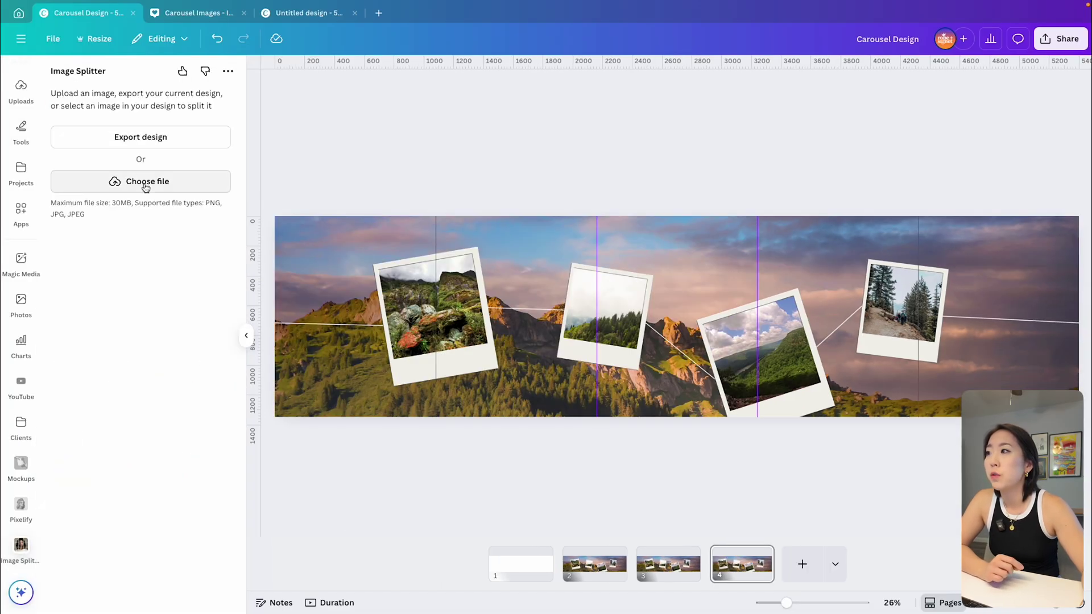
pyautogui.click(146, 183)
pyautogui.press('Escape')
pyautogui.click(391, 397)
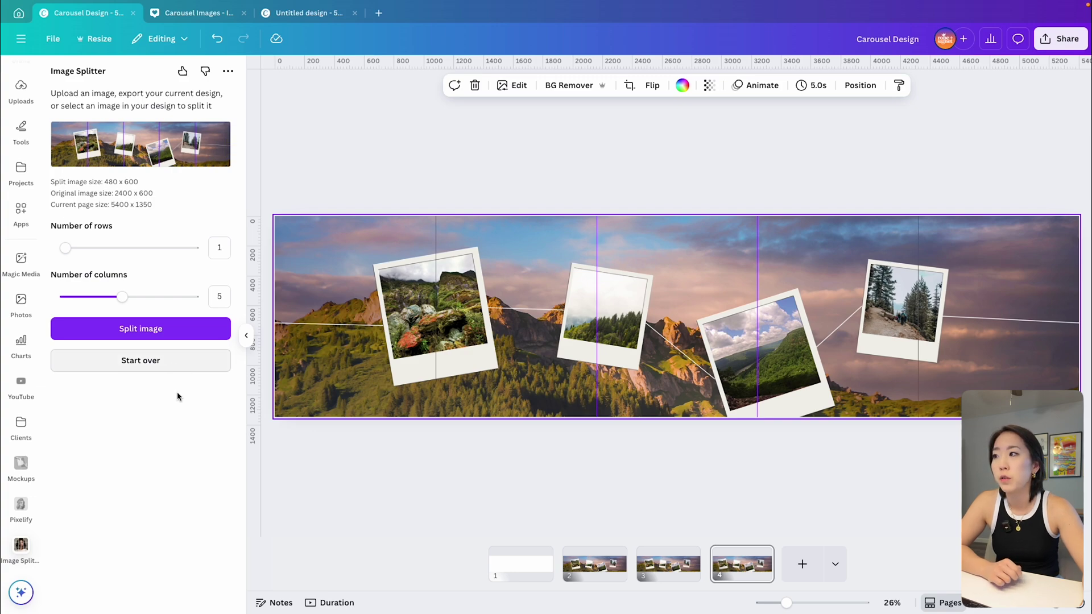
# - Split the panorama into five columns, save the slices to Uploads, and return home
pyautogui.doubleClick(218, 296)
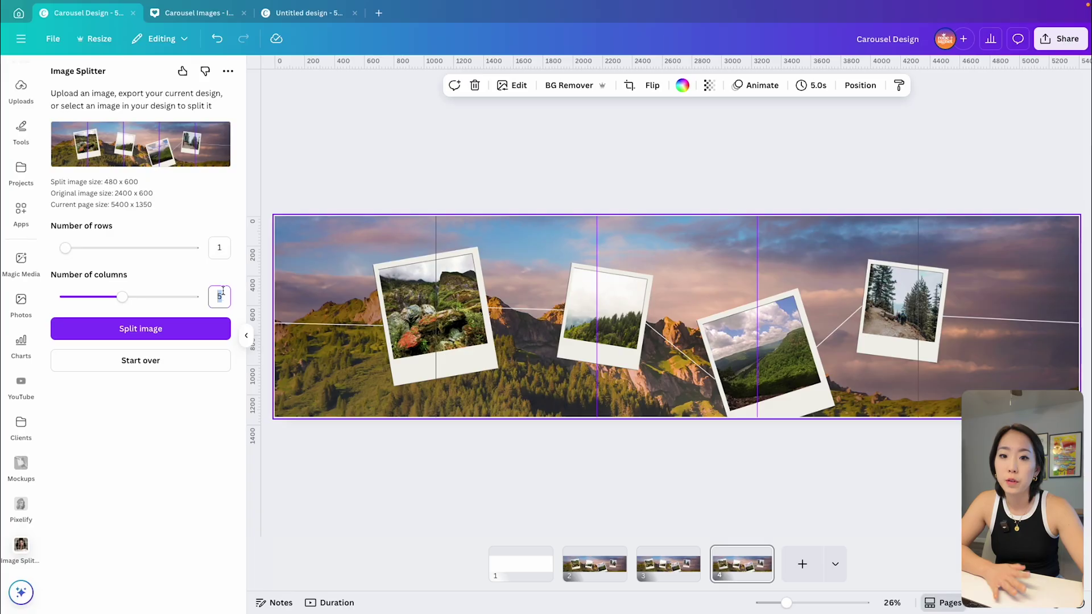
pyautogui.click(136, 332)
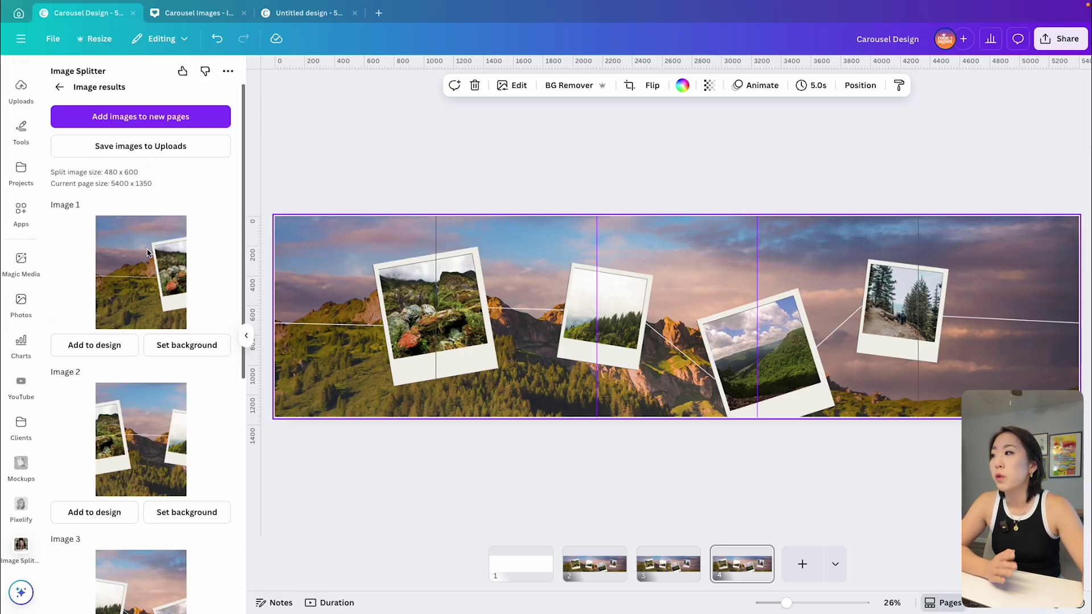
pyautogui.scroll(-6, 148, 430)
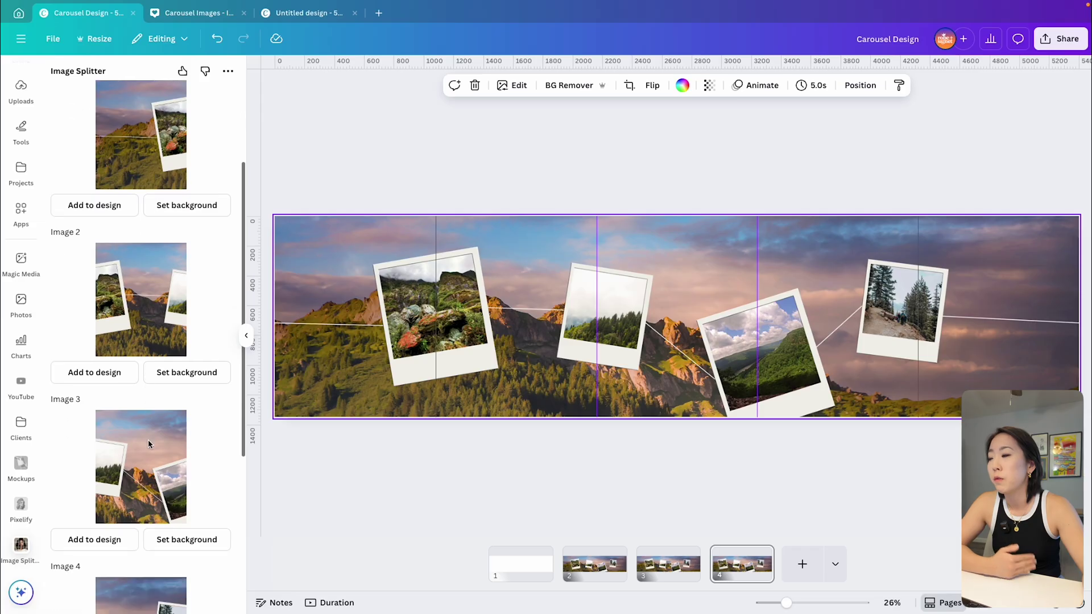
pyautogui.scroll(-2, 155, 434)
pyautogui.scroll(8, 182, 285)
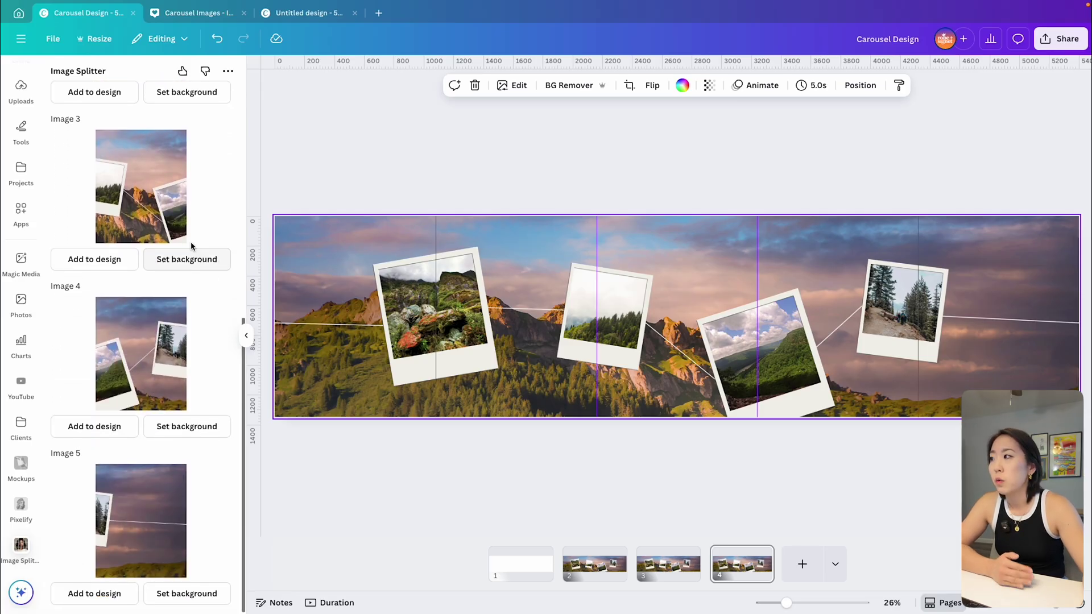
pyautogui.click(157, 155)
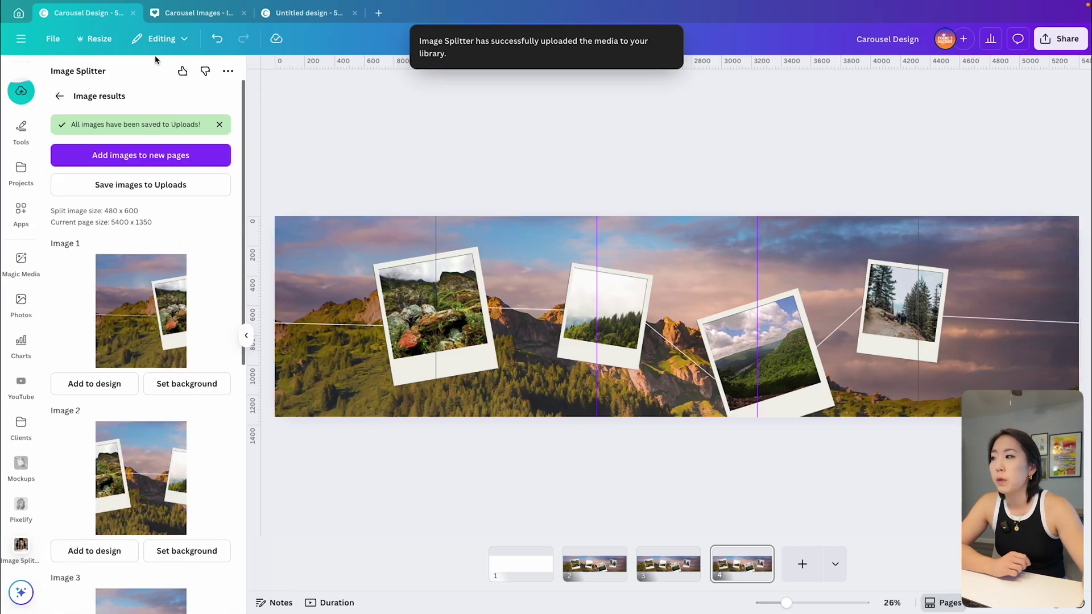
pyautogui.click(19, 15)
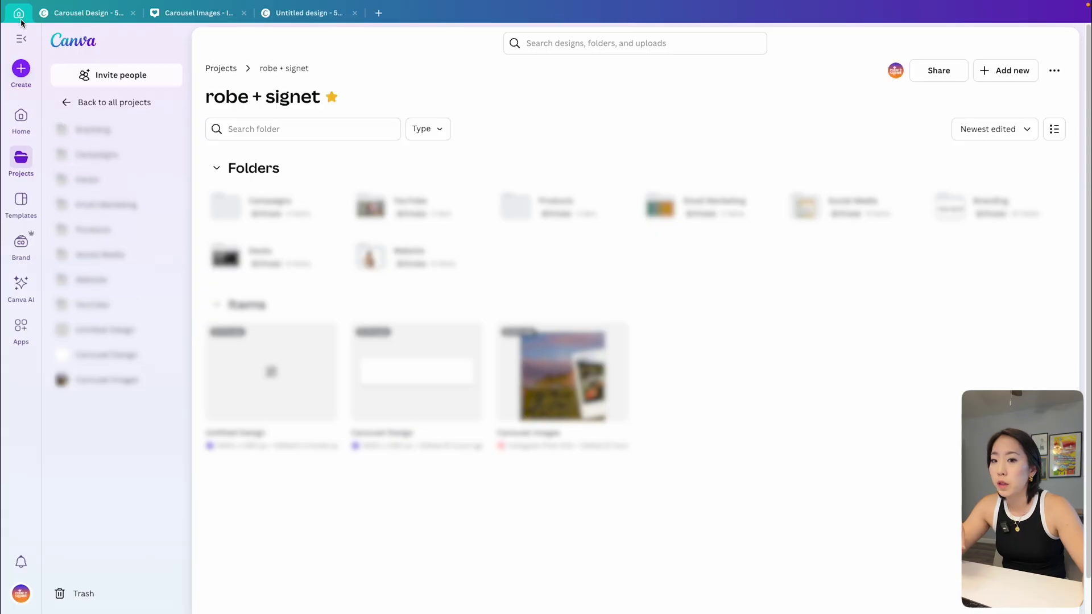
# - Create a blank Instagram Post (4:5) design and add pages until it has five
pyautogui.click(995, 75)
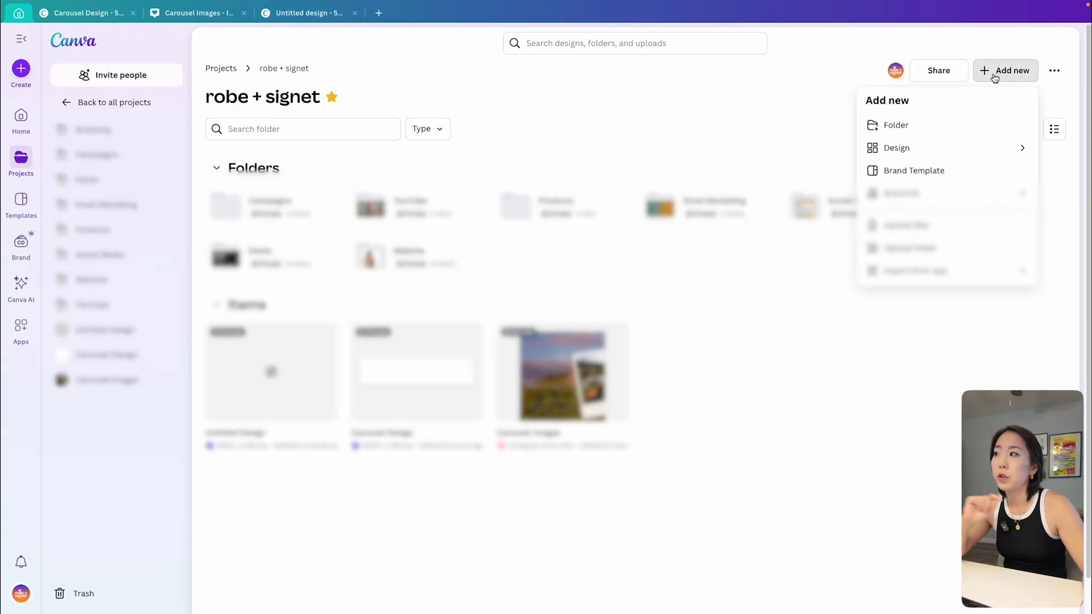
pyautogui.click(982, 149)
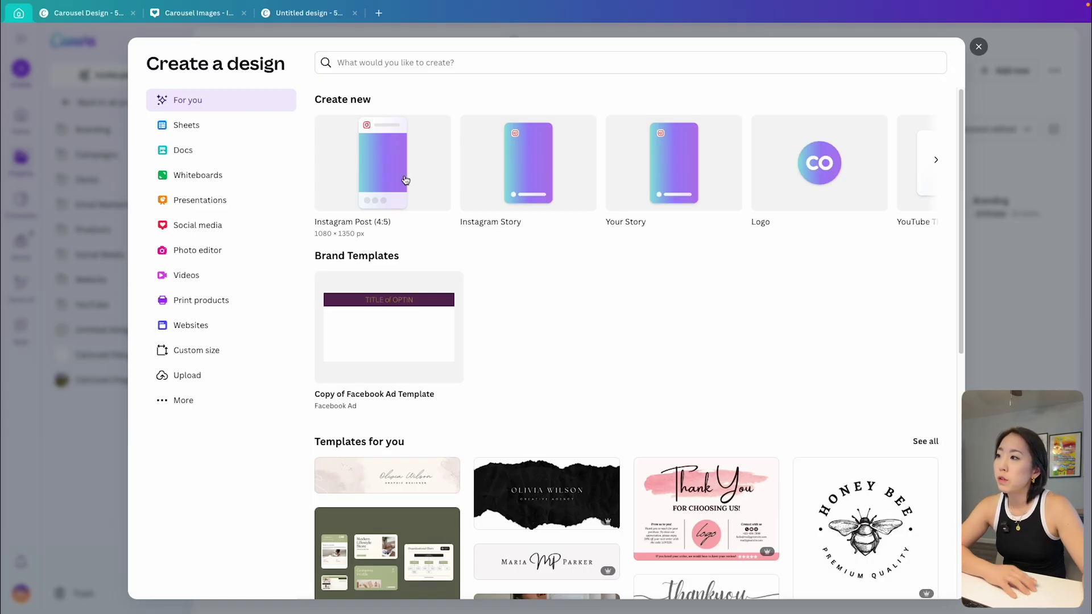
pyautogui.click(405, 181)
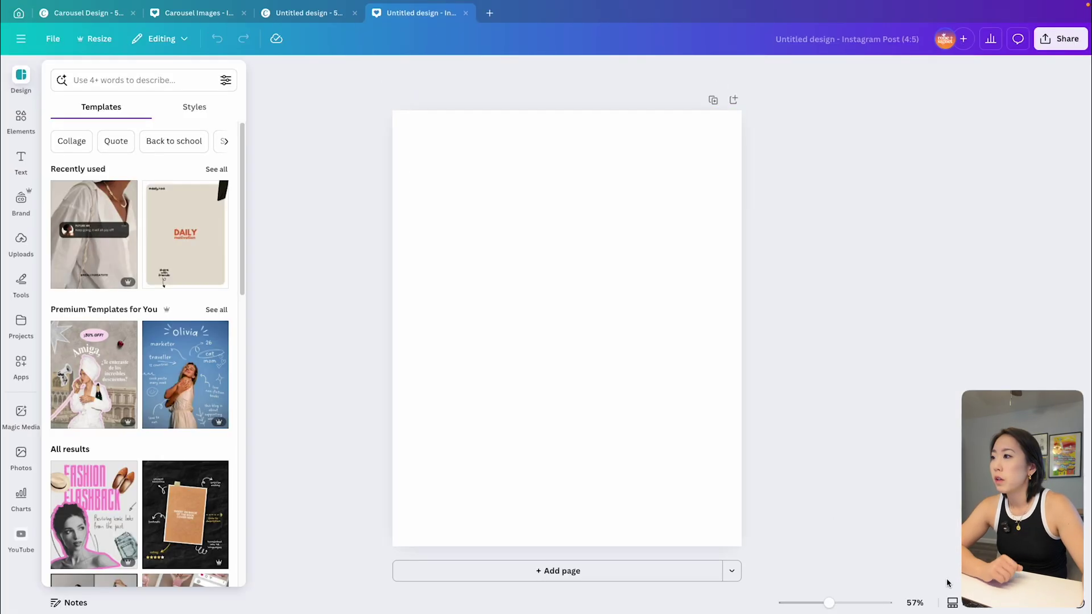
pyautogui.click(576, 564)
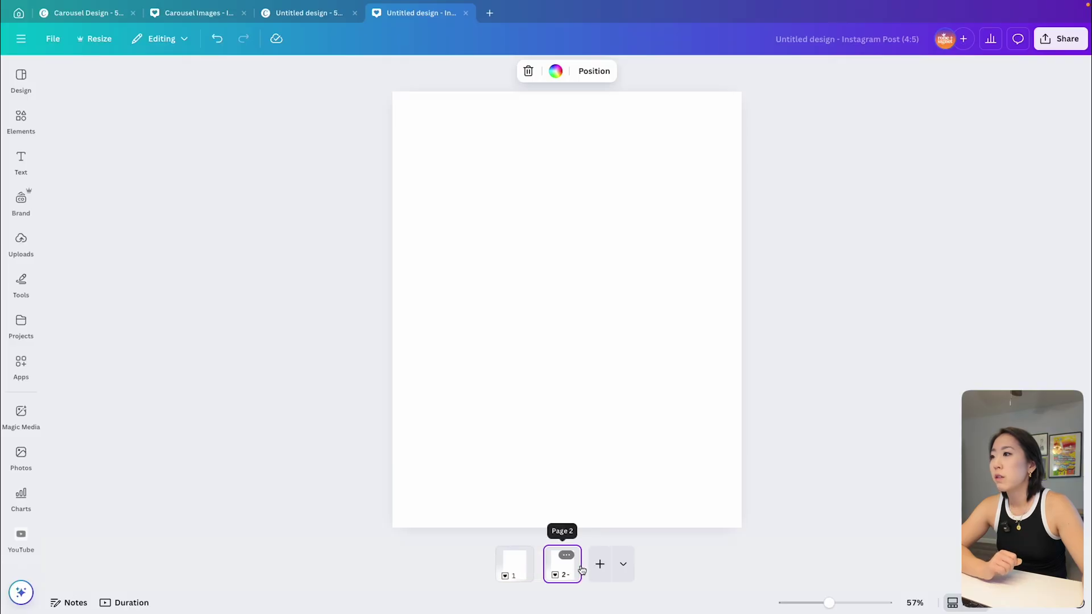
pyautogui.click(599, 565)
pyautogui.click(622, 564)
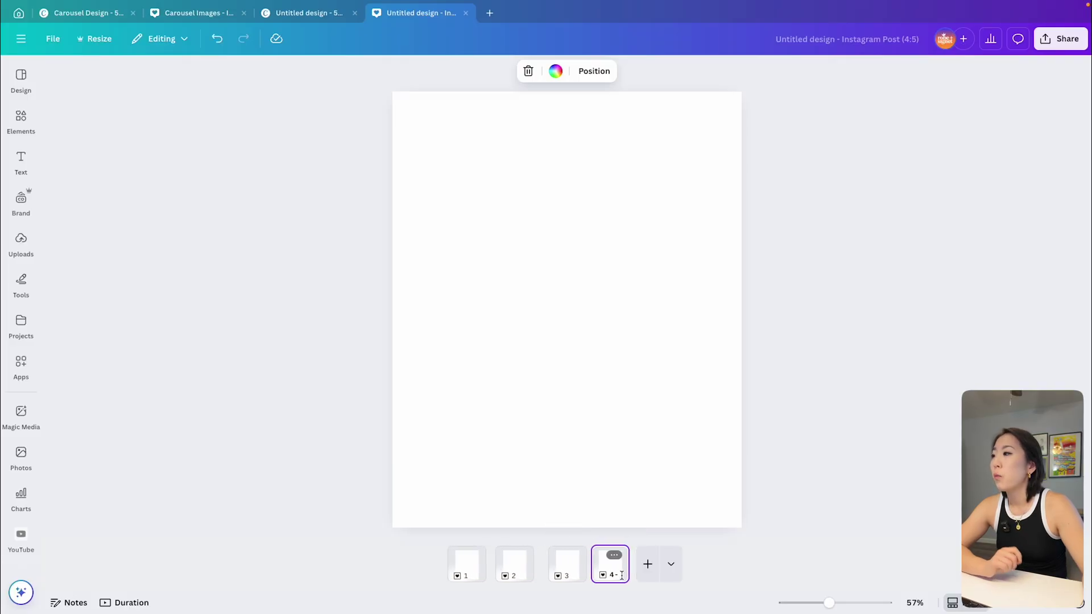
pyautogui.click(647, 562)
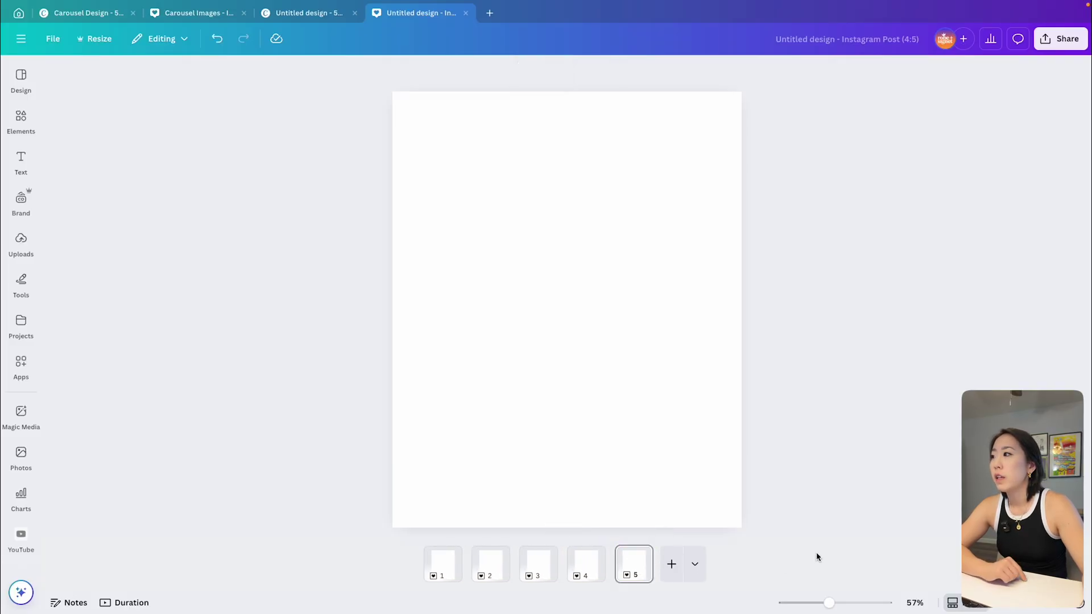
# - Place the uploaded slices on their pages, setting each image as the page background
pyautogui.click(22, 246)
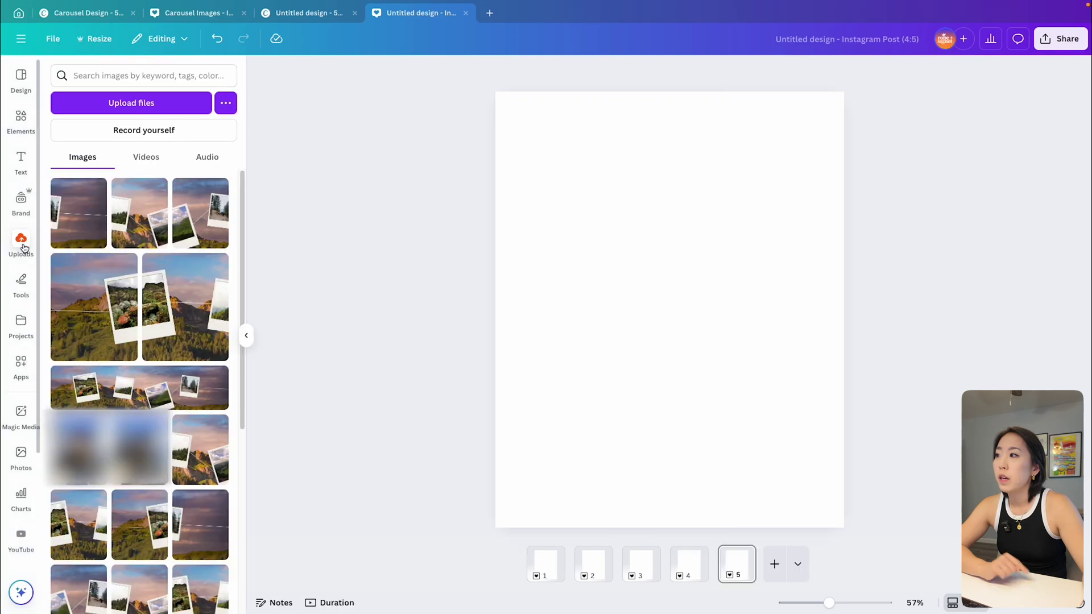
pyautogui.click(185, 307)
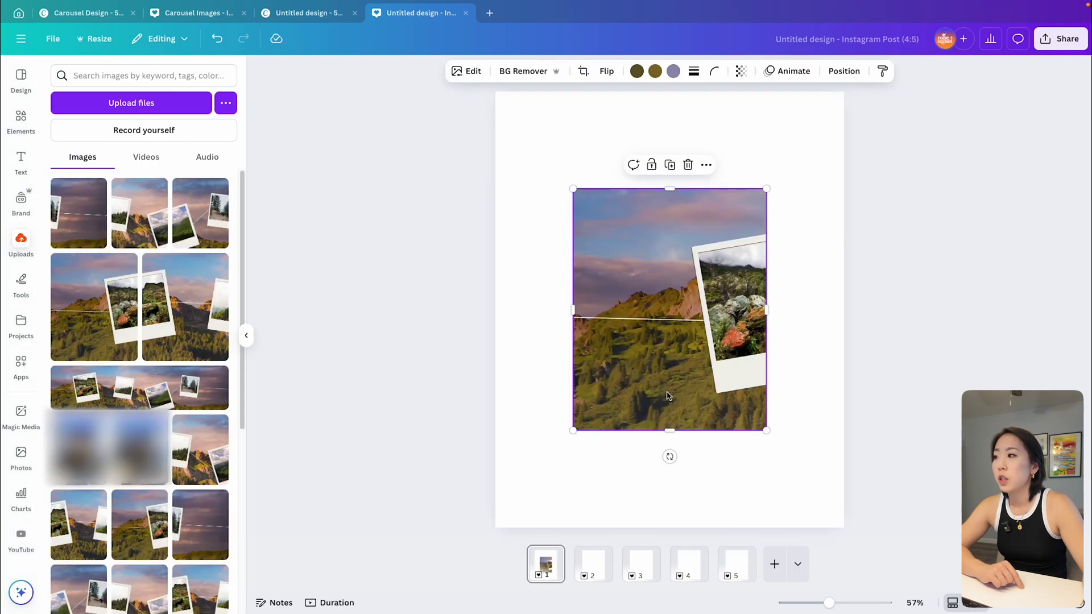
pyautogui.rightClick(662, 257)
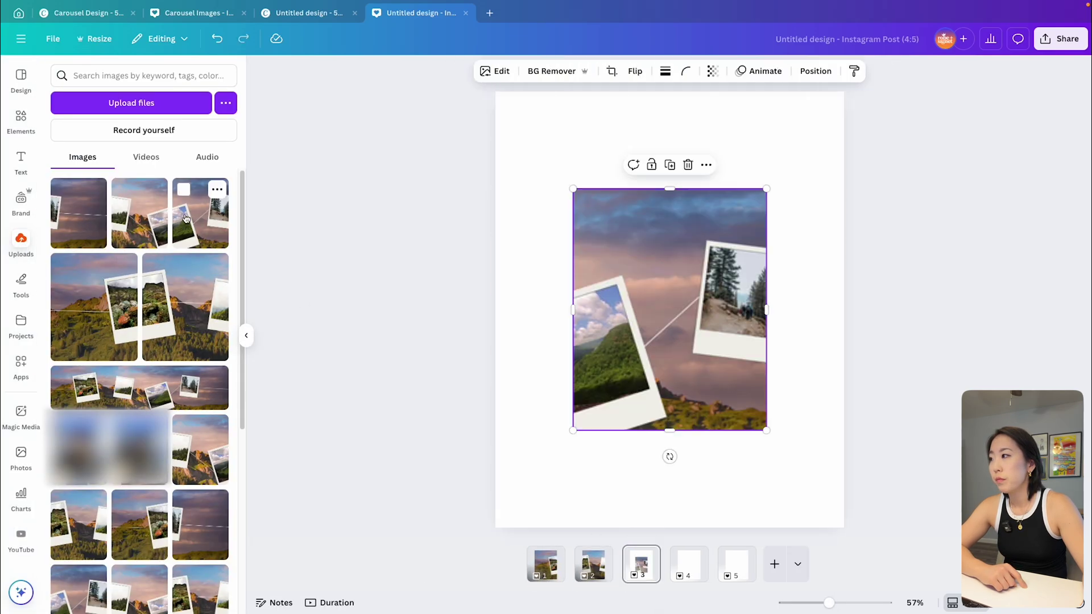
pyautogui.rightClick(629, 247)
pyautogui.rightClick(655, 255)
pyautogui.click(762, 547)
pyautogui.click(737, 563)
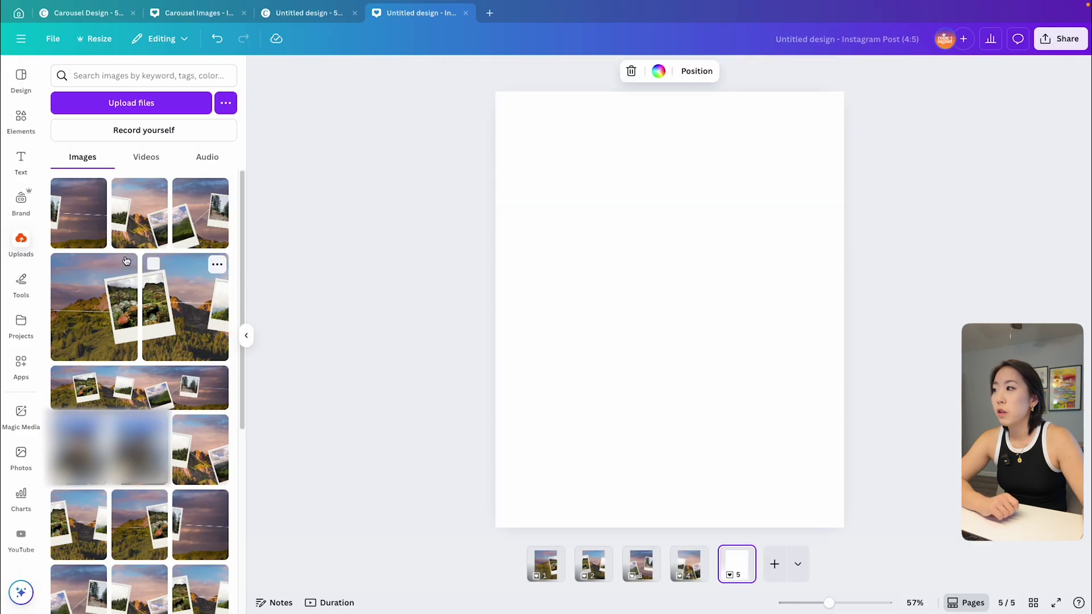
pyautogui.click(185, 307)
pyautogui.rightClick(767, 259)
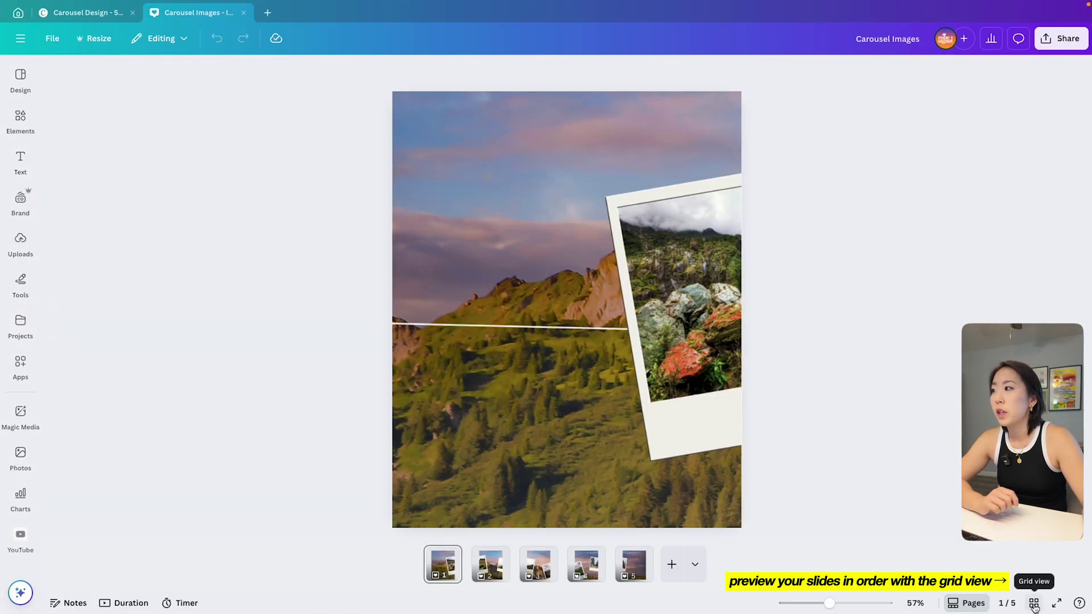
# - Check slide order in grid view, then download all pages 1–5 as PNGs
pyautogui.click(1034, 604)
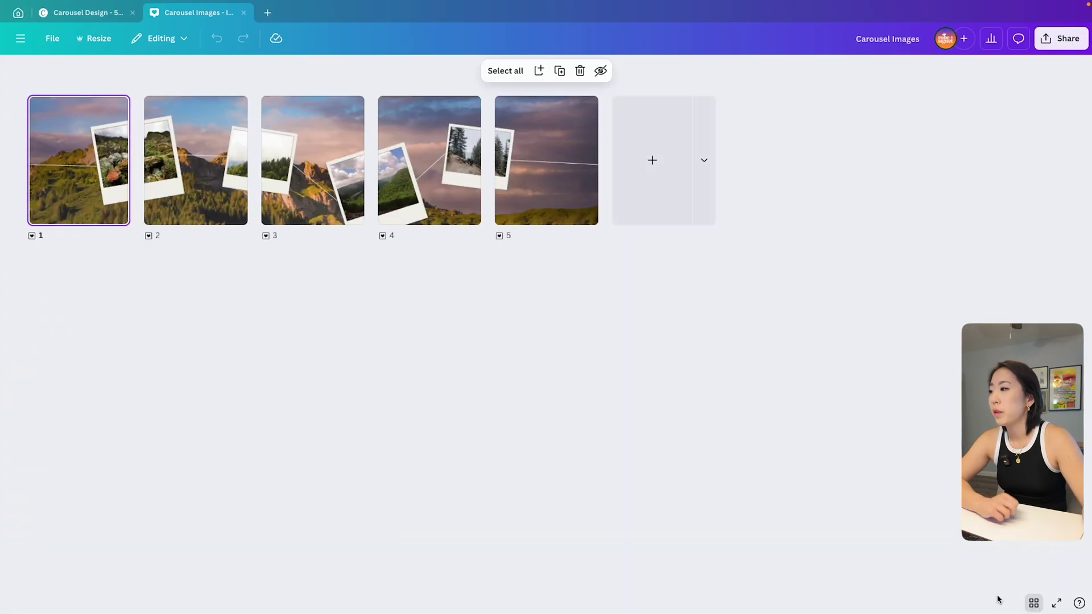
pyautogui.moveTo(181, 163)
pyautogui.mouseDown()
pyautogui.moveTo(132, 167)
pyautogui.moveTo(188, 171)
pyautogui.mouseUp()
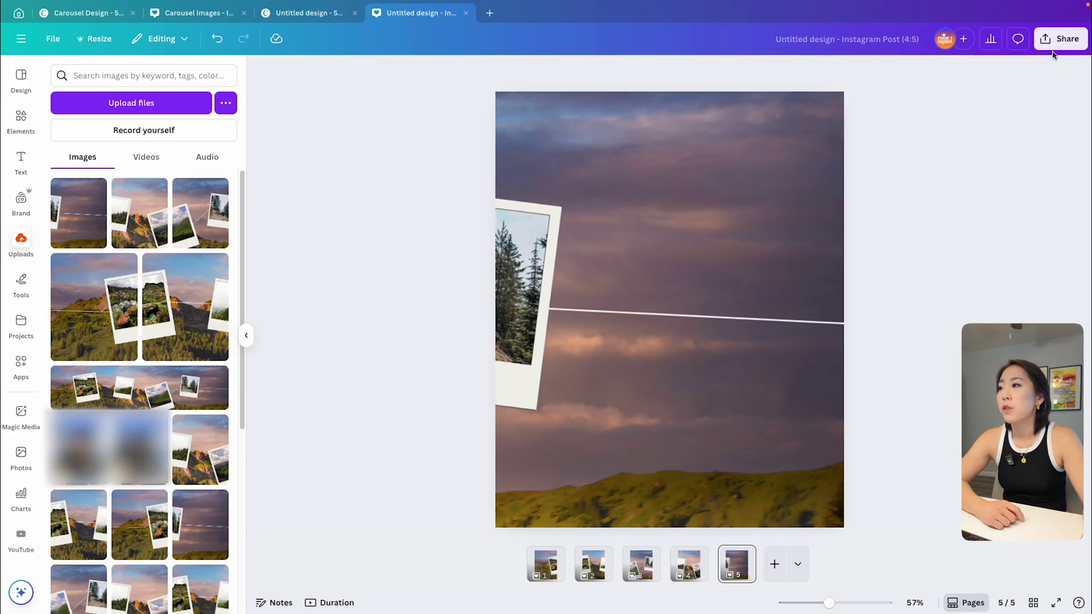
pyautogui.click(1056, 45)
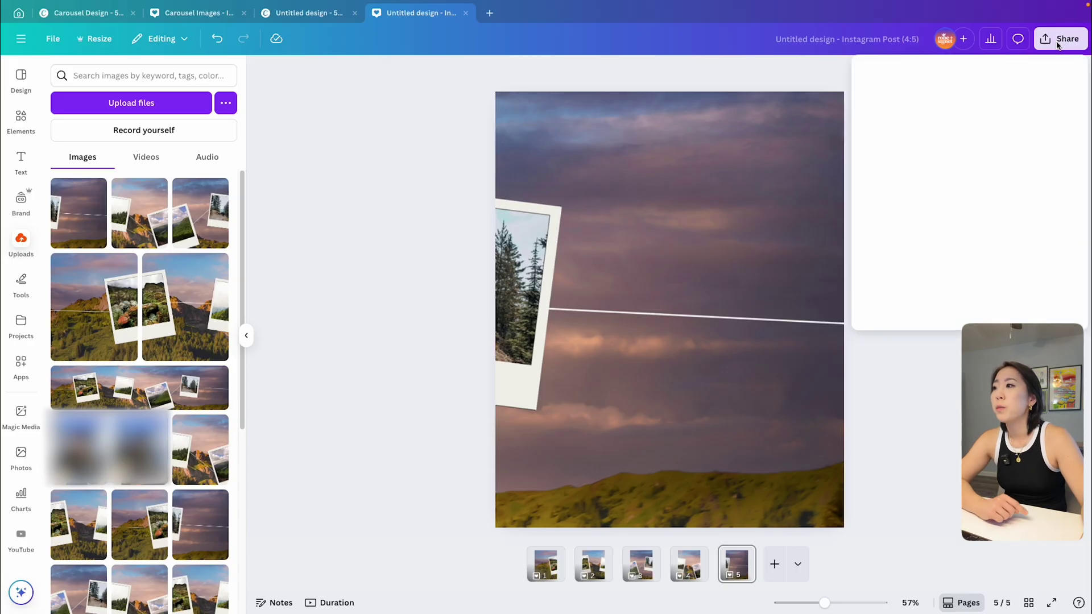
pyautogui.click(885, 274)
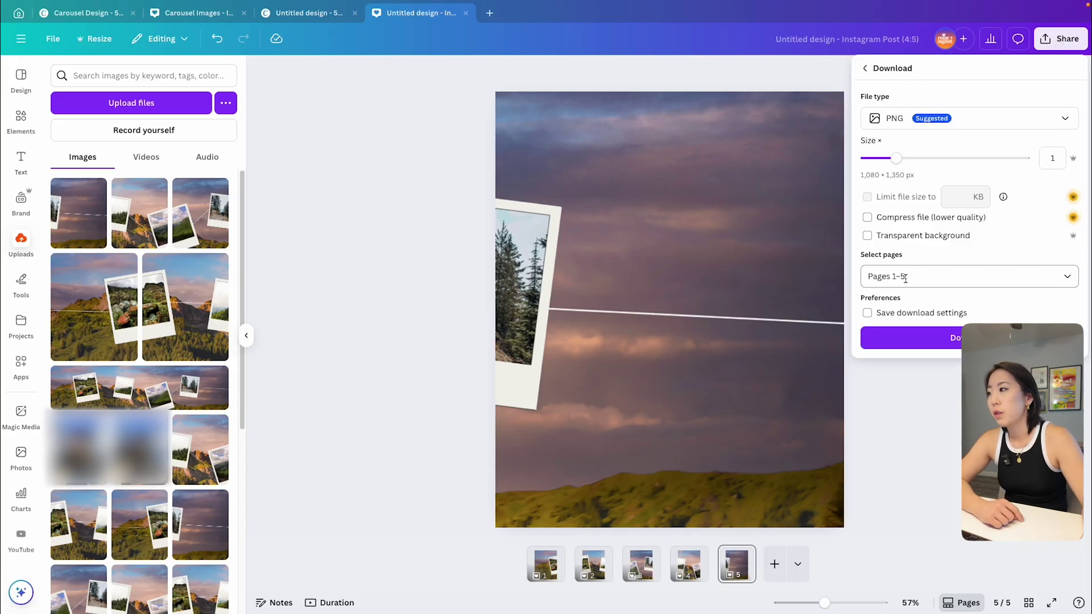
pyautogui.click(914, 274)
pyautogui.click(931, 309)
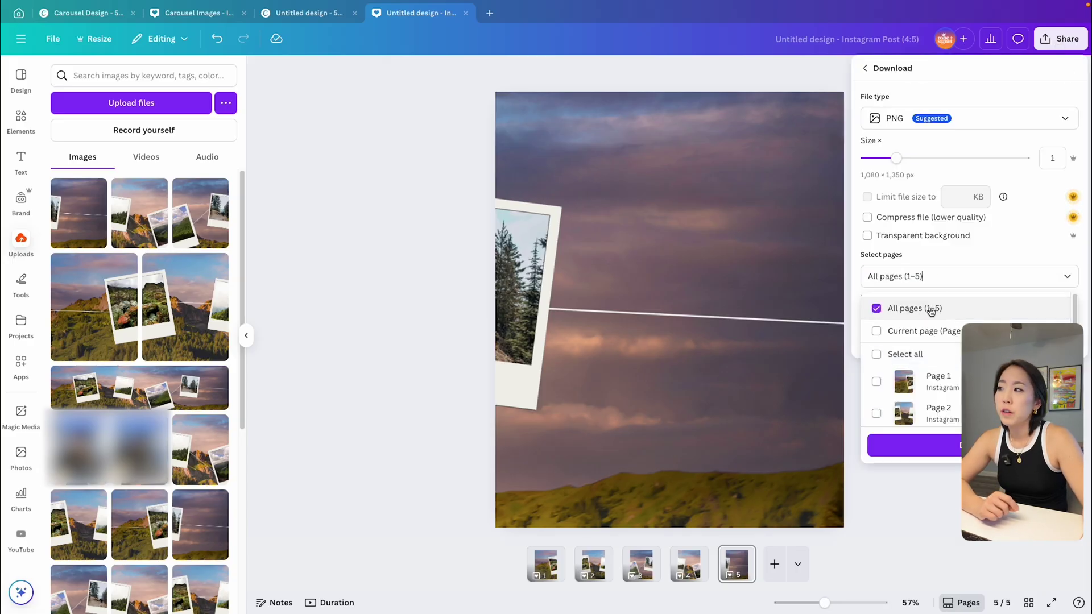
pyautogui.click(966, 445)
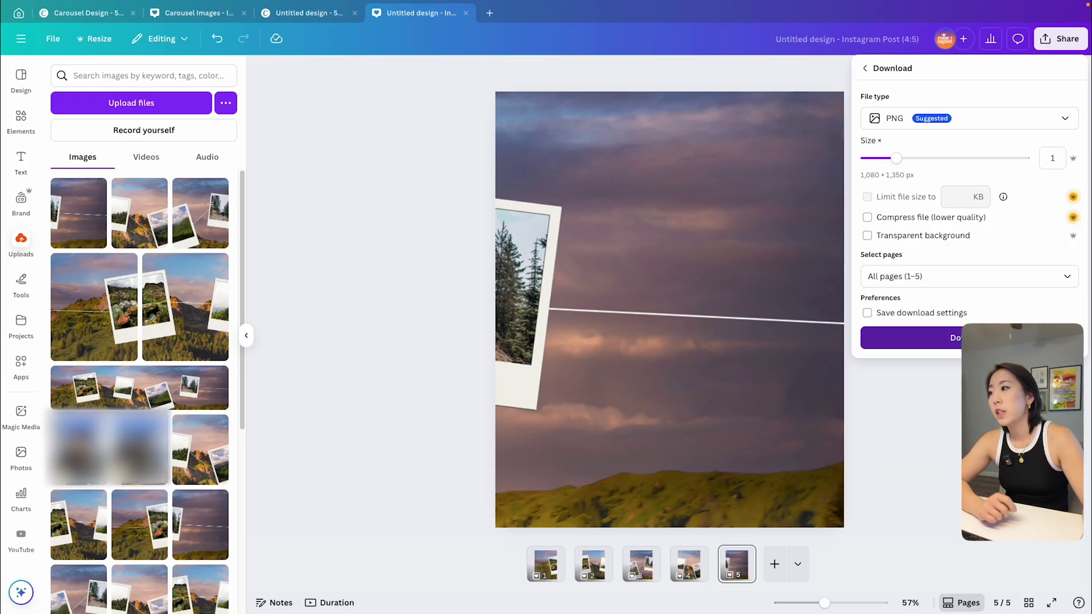
pyautogui.click(969, 336)
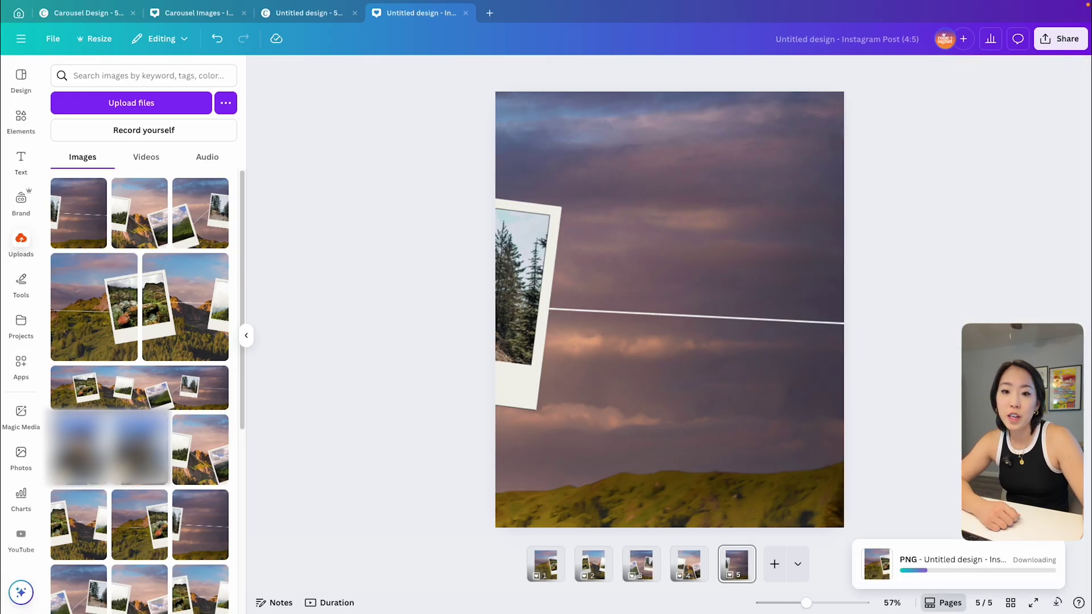